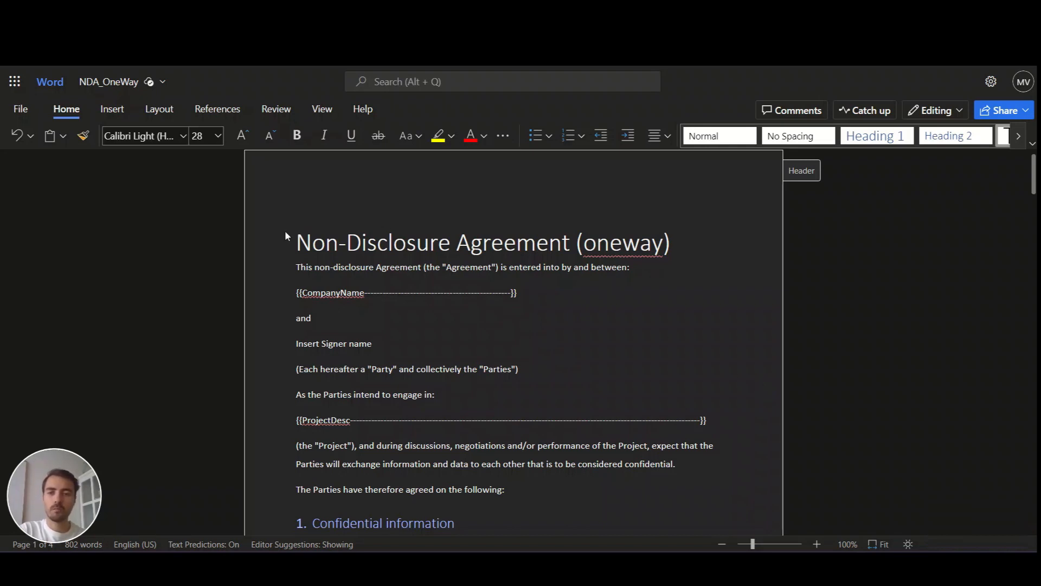
- Select parts of the title and the dashed CompanyName placeholder to examine its format
{"action": "left_click_drag", "start_coordinate": [323, 237], "coordinate": [547, 239]}
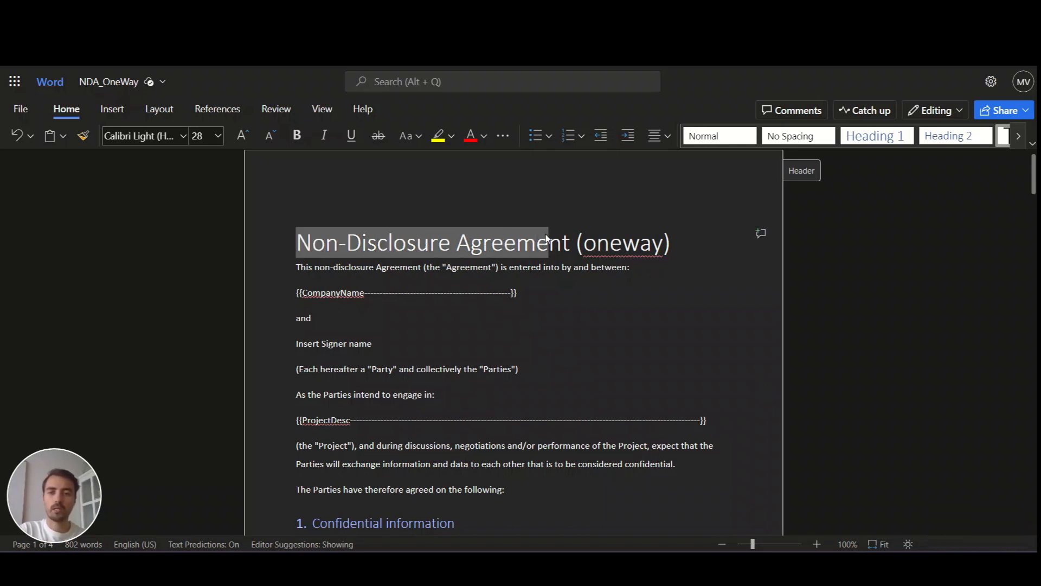
{"action": "left_click", "coordinate": [483, 238]}
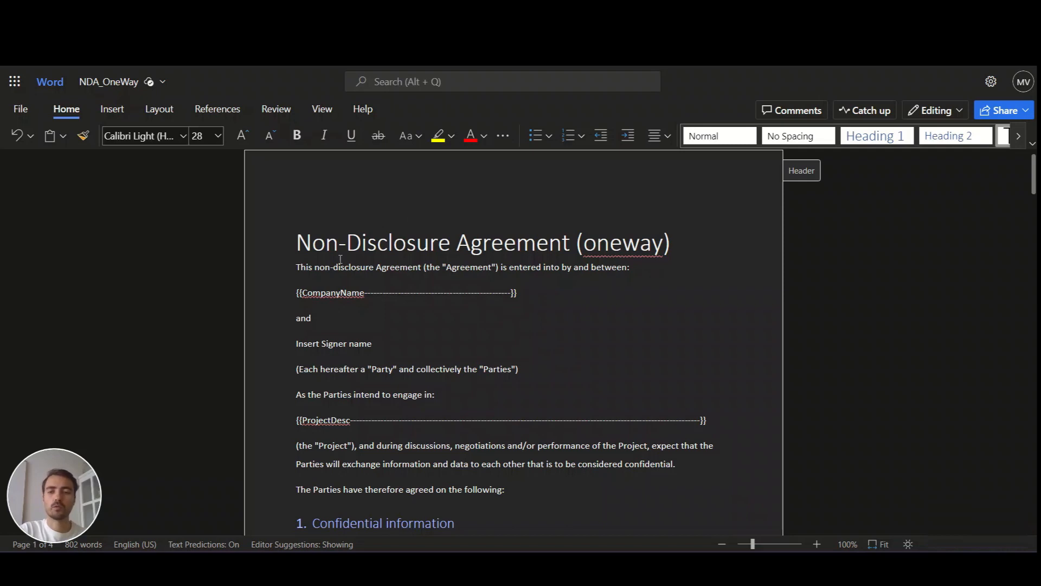
{"action": "left_click_drag", "start_coordinate": [296, 293], "coordinate": [526, 286]}
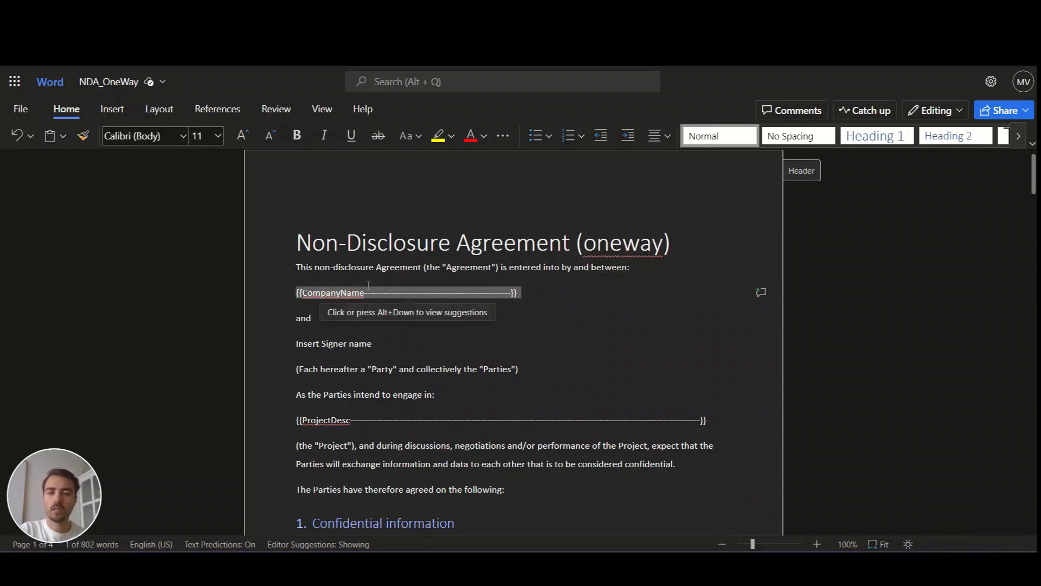
{"action": "left_click", "coordinate": [287, 294]}
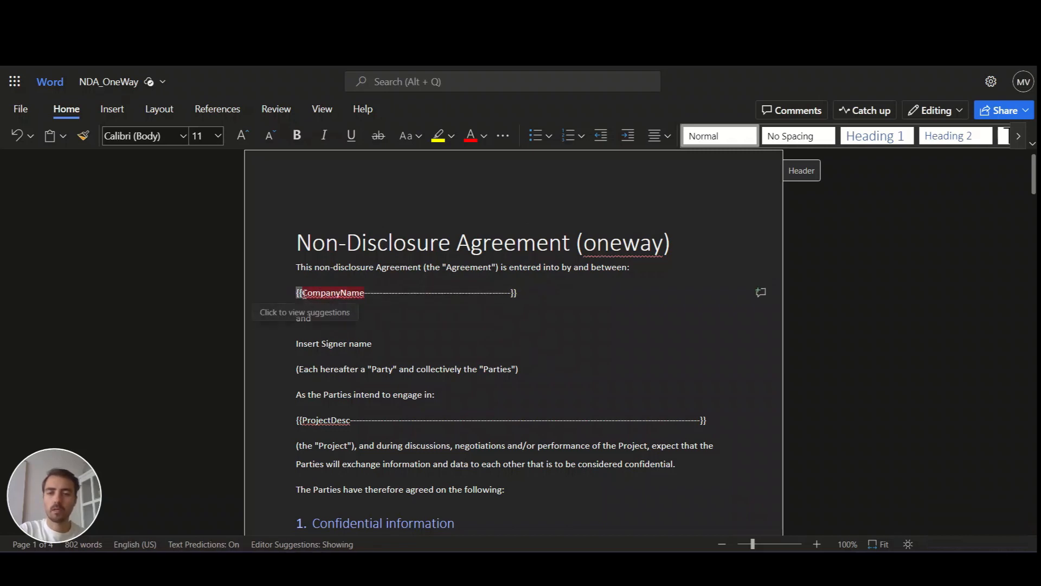
{"action": "double_click", "coordinate": [304, 293]}
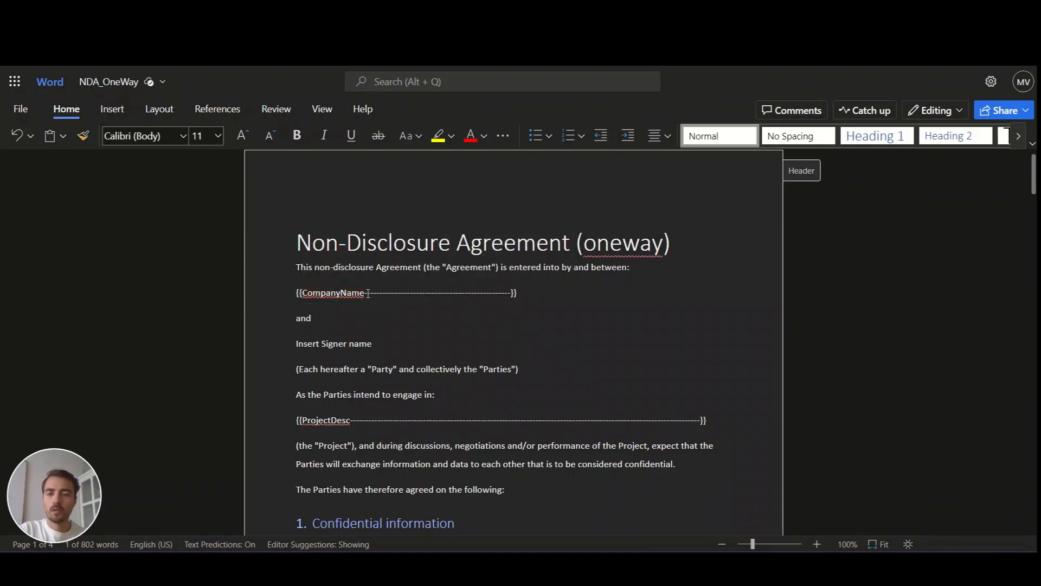
{"action": "left_click_drag", "start_coordinate": [367, 294], "coordinate": [497, 292]}
{"action": "left_click", "coordinate": [497, 292]}
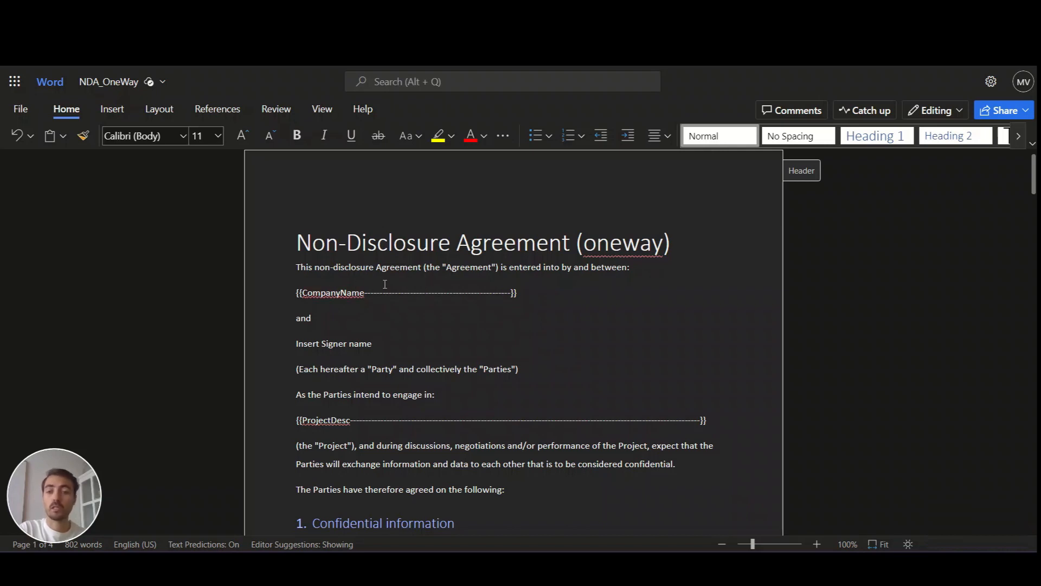
- Replace the 'Insert Signer name' line with a dashed {{SignerName----}} placeholder
{"action": "left_click", "coordinate": [320, 320]}
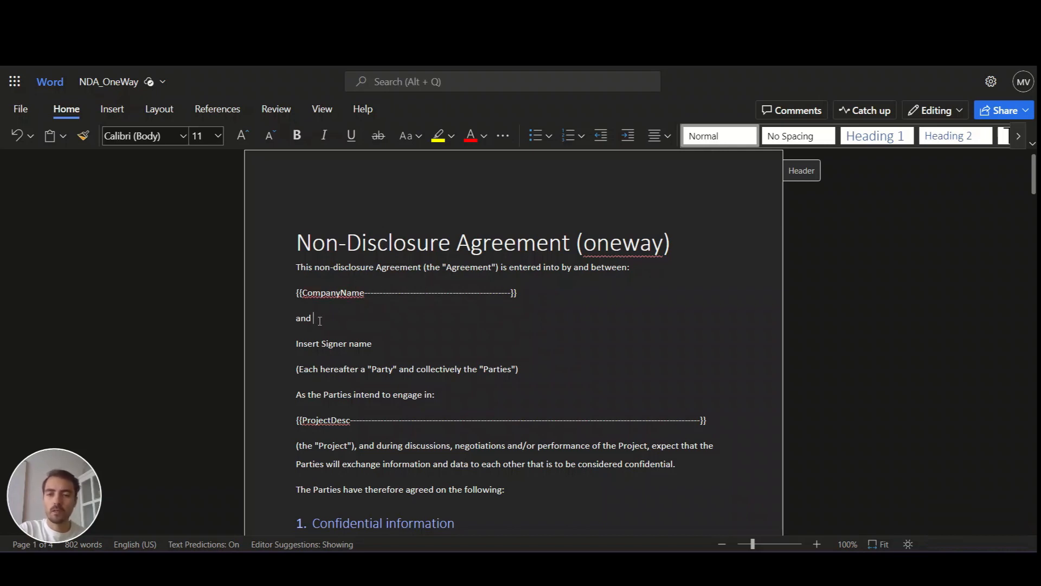
{"action": "double_click", "coordinate": [296, 343]}
{"action": "left_click", "coordinate": [336, 343]}
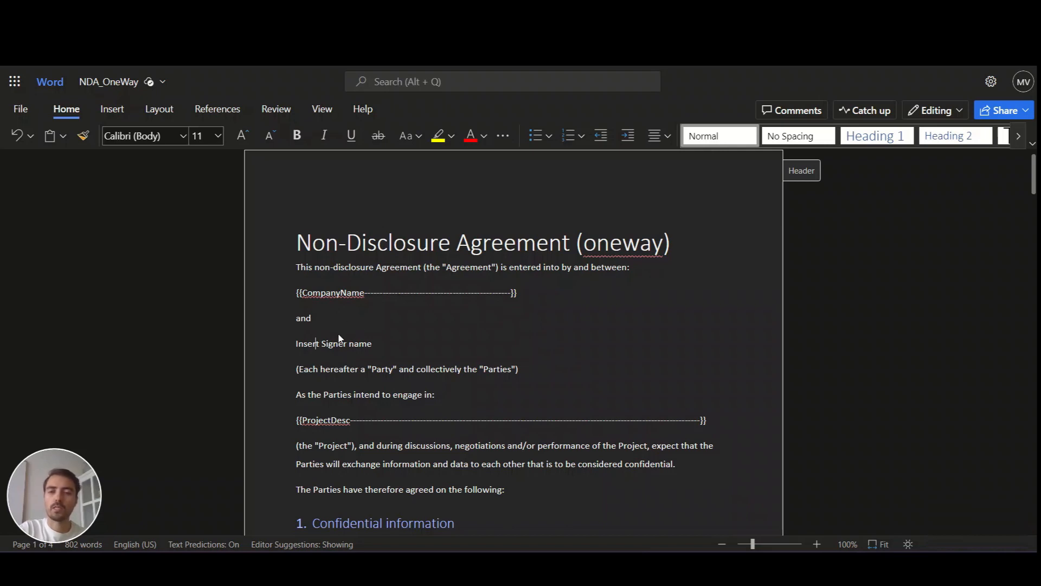
{"action": "left_click", "coordinate": [325, 314]}
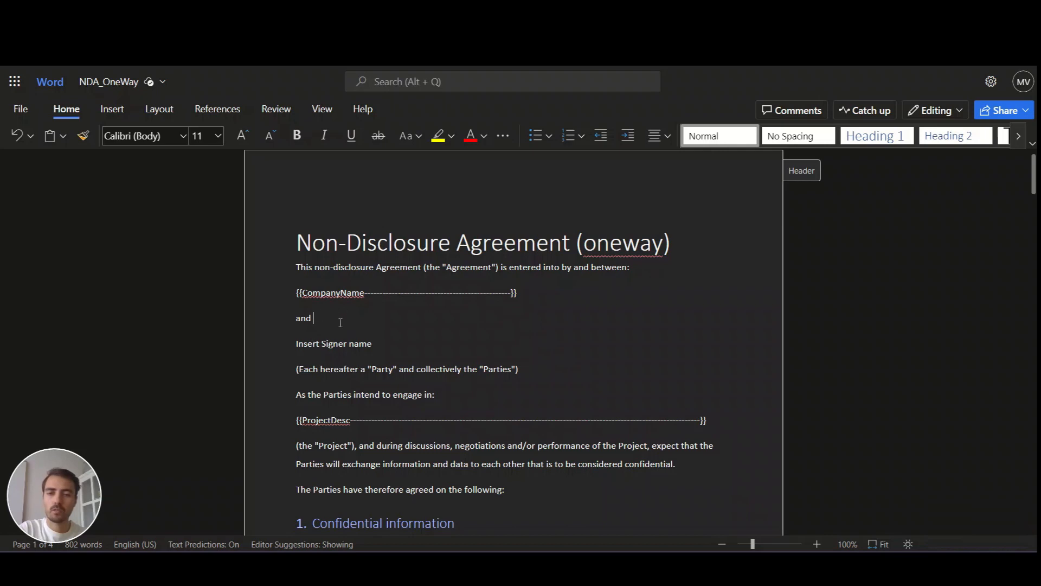
{"action": "left_click_drag", "start_coordinate": [295, 344], "coordinate": [381, 343]}
{"action": "key", "text": "BackSpace"}
{"action": "type", "text": "{{Si"}
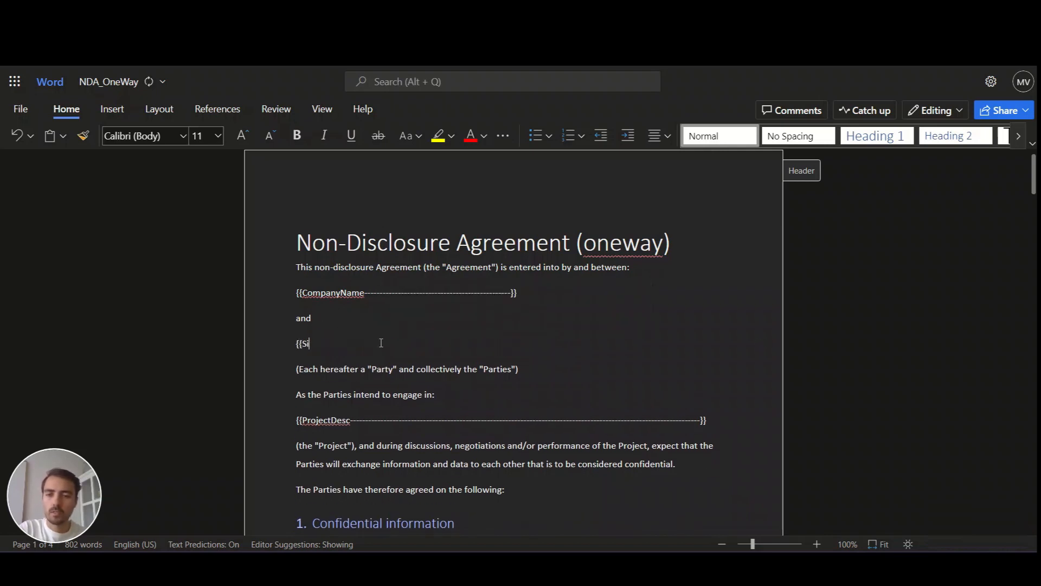
{"action": "type", "text": "gnerName--------------------------------------------------}}"}
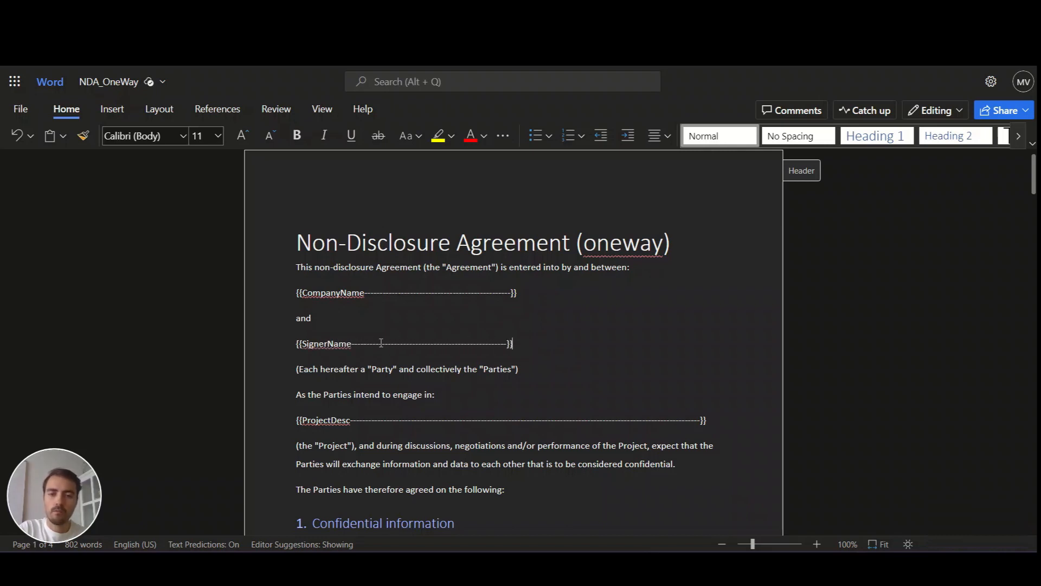
- Check the closing braces and the finished dashed SignerName placeholder line
{"action": "left_click_drag", "start_coordinate": [513, 344], "coordinate": [507, 343]}
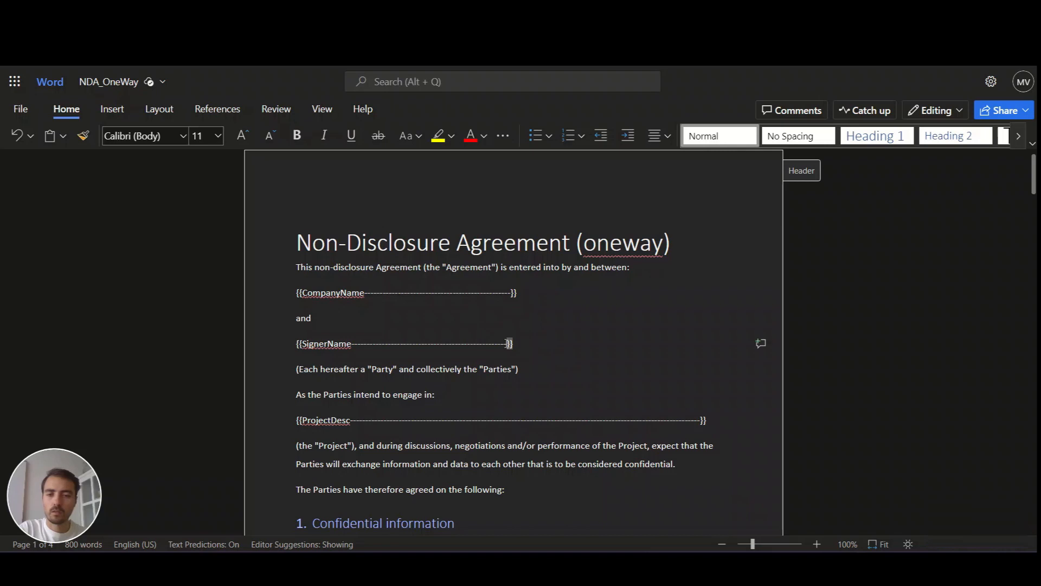
{"action": "left_click", "coordinate": [425, 347]}
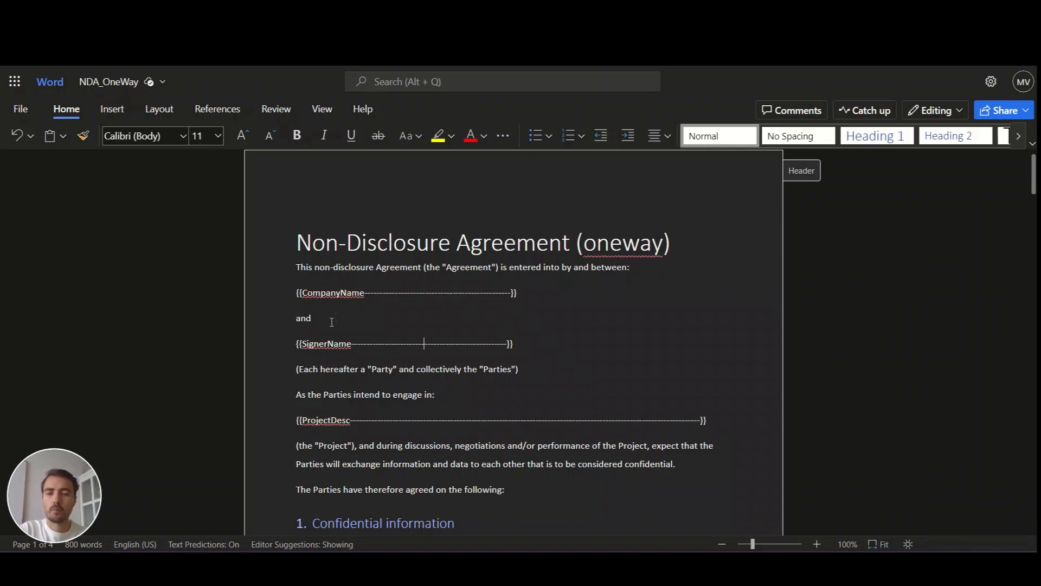
{"action": "left_click_drag", "start_coordinate": [318, 353], "coordinate": [515, 345]}
{"action": "left_click", "coordinate": [512, 344]}
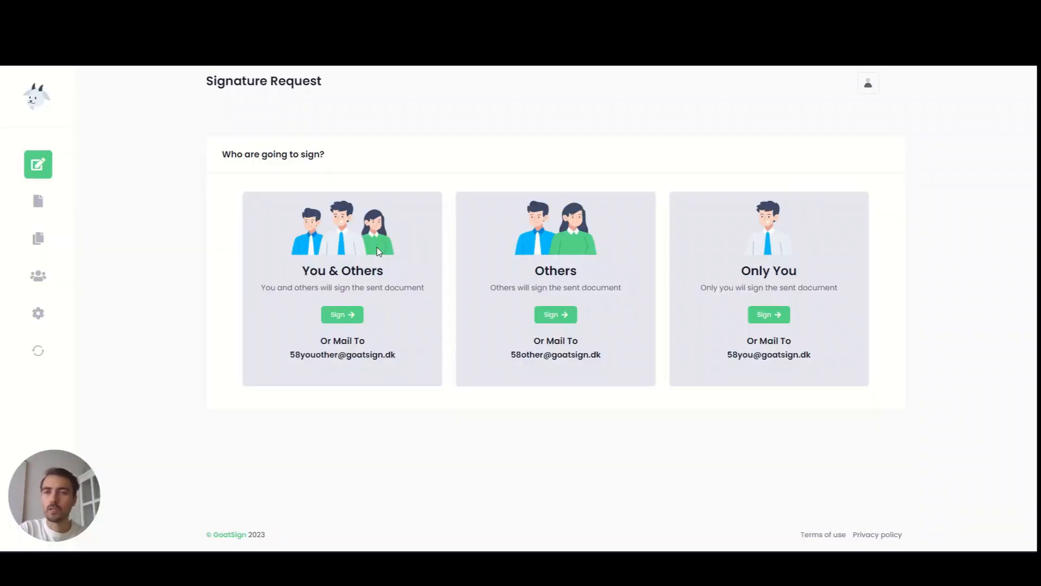
- Go to the Templates page from the GoatSign sidebar
{"action": "left_click", "coordinate": [43, 237]}
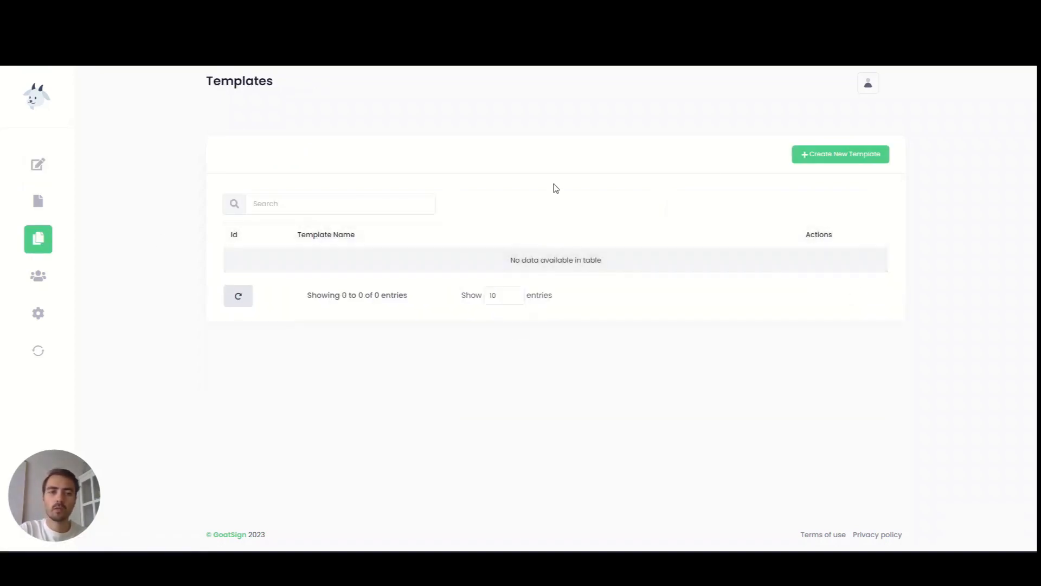
- Create a new template named 'NDA - One Way' with NDA_OneWay.pdf attached
{"action": "left_click", "coordinate": [823, 157]}
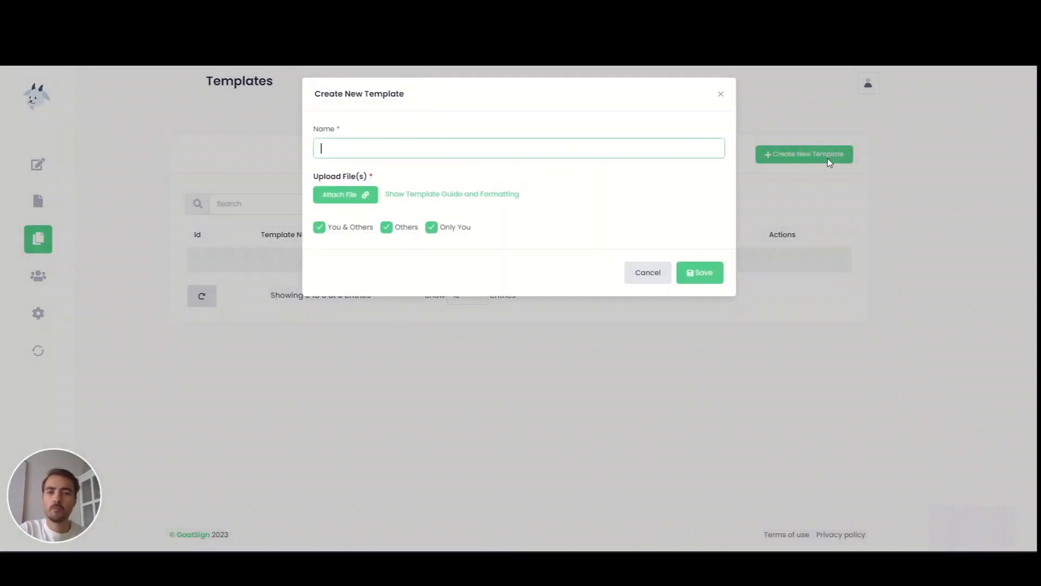
{"action": "type", "text": "NDA - One Way"}
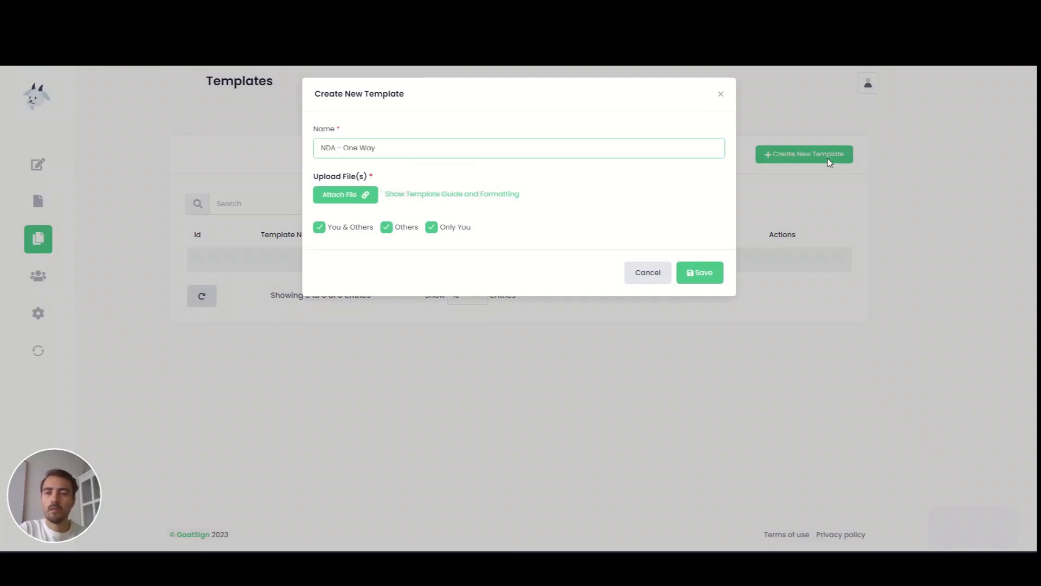
{"action": "left_click", "coordinate": [338, 196]}
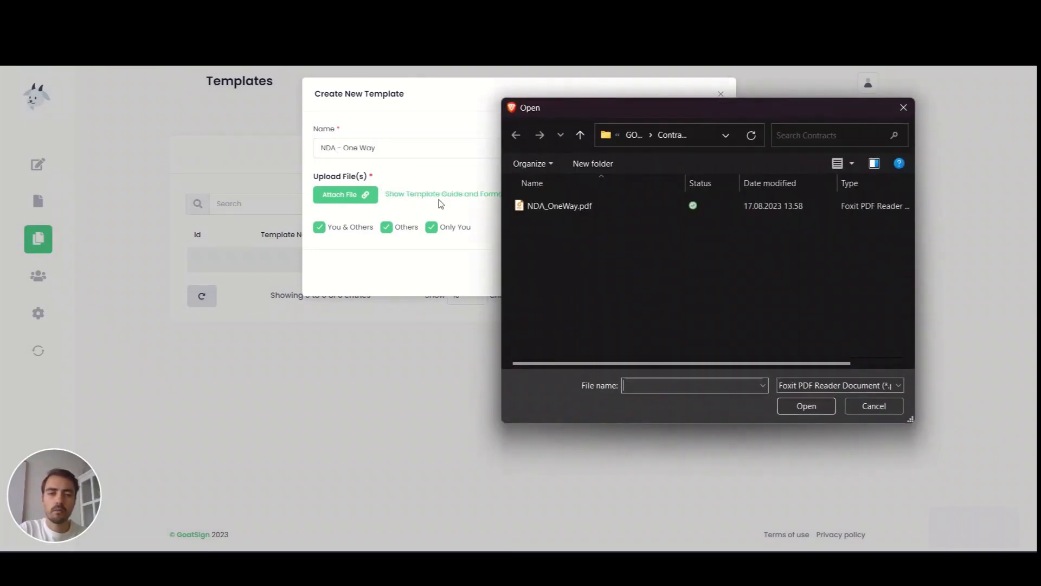
{"action": "left_click", "coordinate": [554, 208]}
{"action": "left_click", "coordinate": [794, 405]}
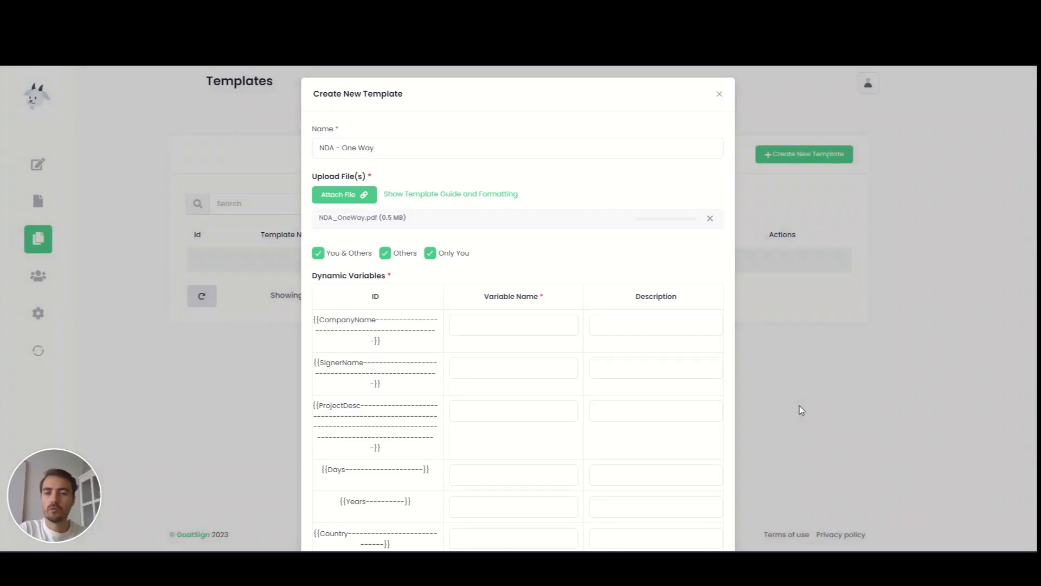
- Turn off both signing options and name variables Company Name, Signer Name, Project Description, Notice Days
{"action": "left_click", "coordinate": [318, 254]}
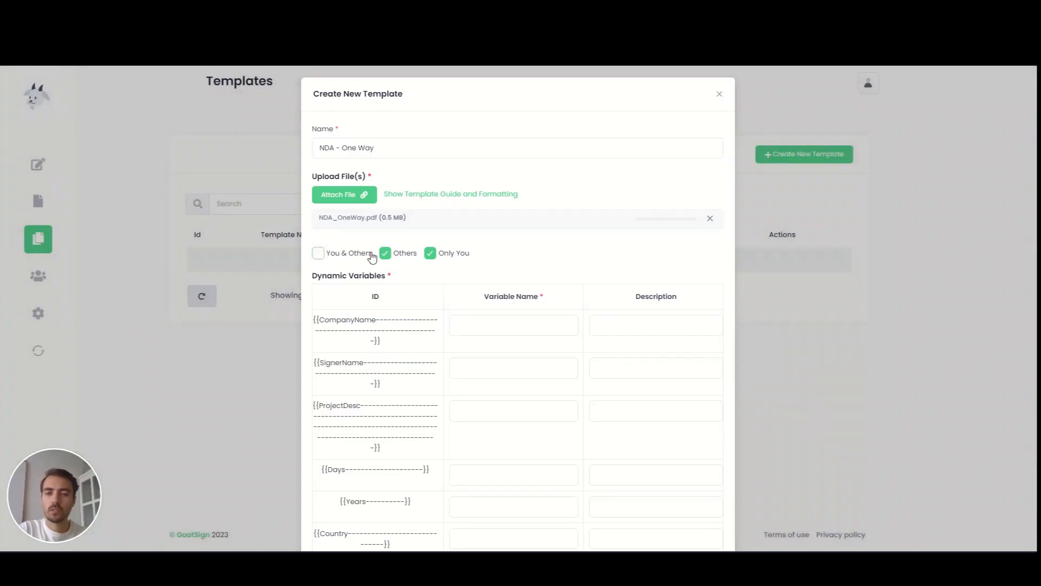
{"action": "left_click", "coordinate": [431, 254]}
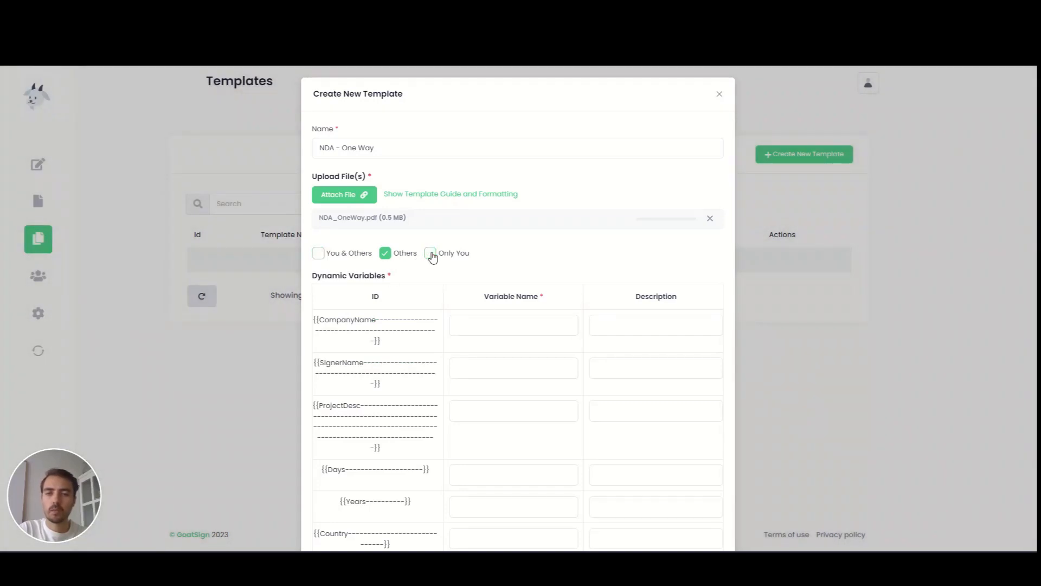
{"action": "left_click", "coordinate": [466, 325]}
{"action": "type", "text": "Company Name"}
{"action": "key", "text": "Tab"}
{"action": "type", "text": "Si"}
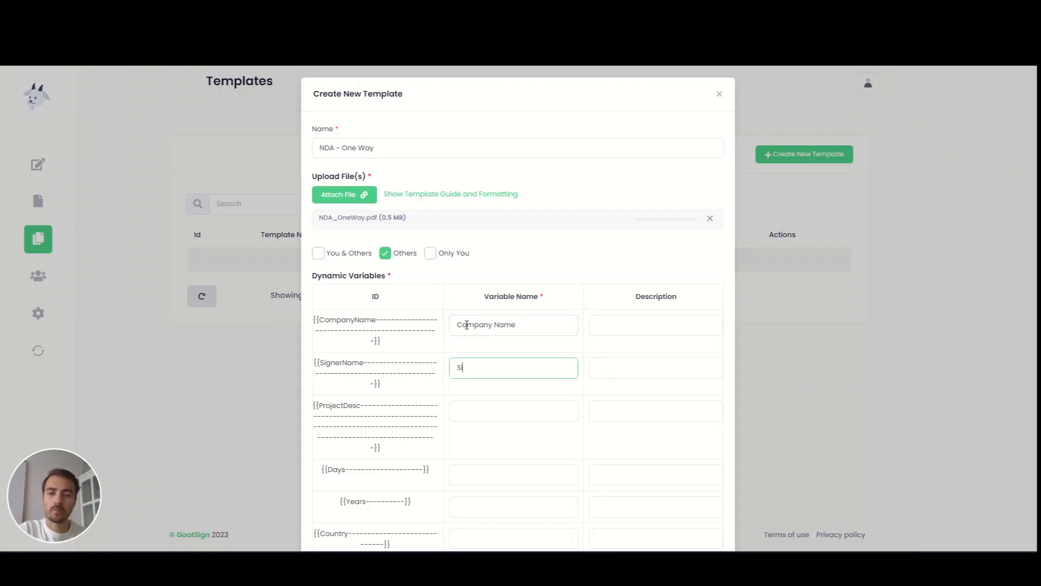
{"action": "type", "text": "gner Name"}
{"action": "key", "text": "Tab"}
{"action": "type", "text": "Project"}
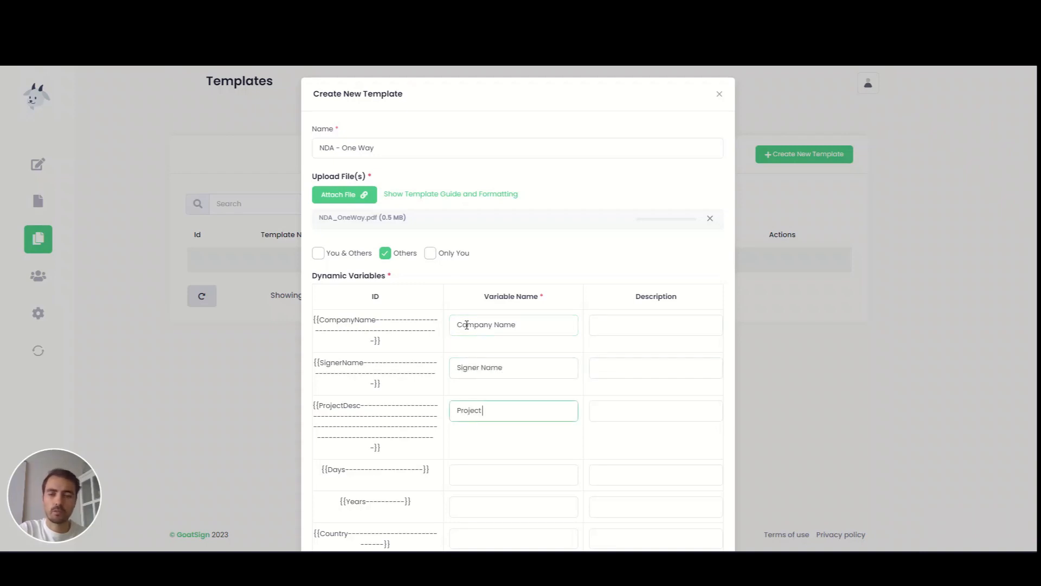
{"action": "type", "text": " Description"}
{"action": "key", "text": "Tab"}
{"action": "type", "text": "Notice"}
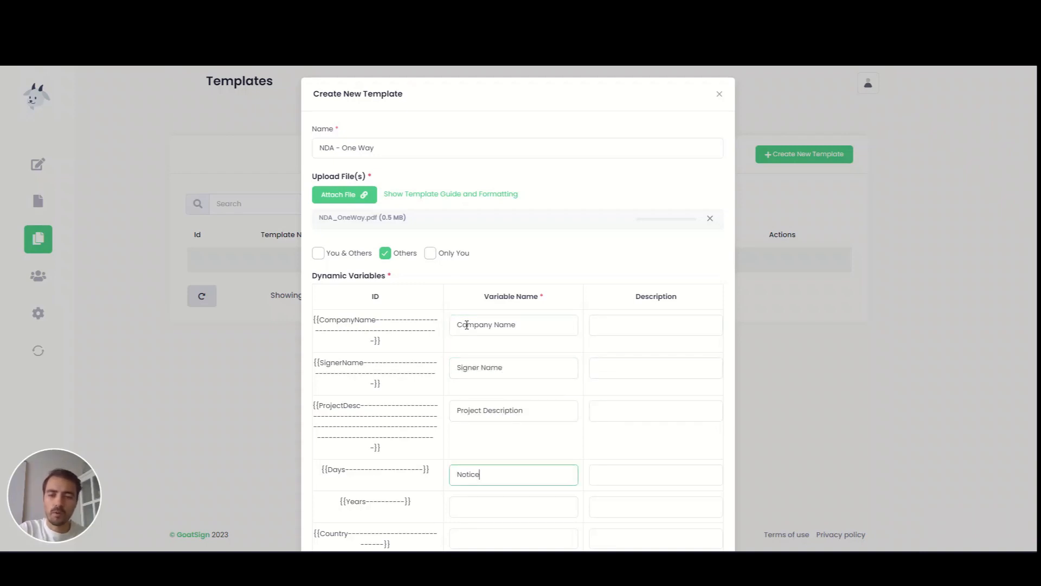
{"action": "type", "text": " Days"}
- Describe Notice Days and Years, name Years, Country and City, then save the template
{"action": "key", "text": "Tab"}
{"action": "type", "text": "Days notice "}
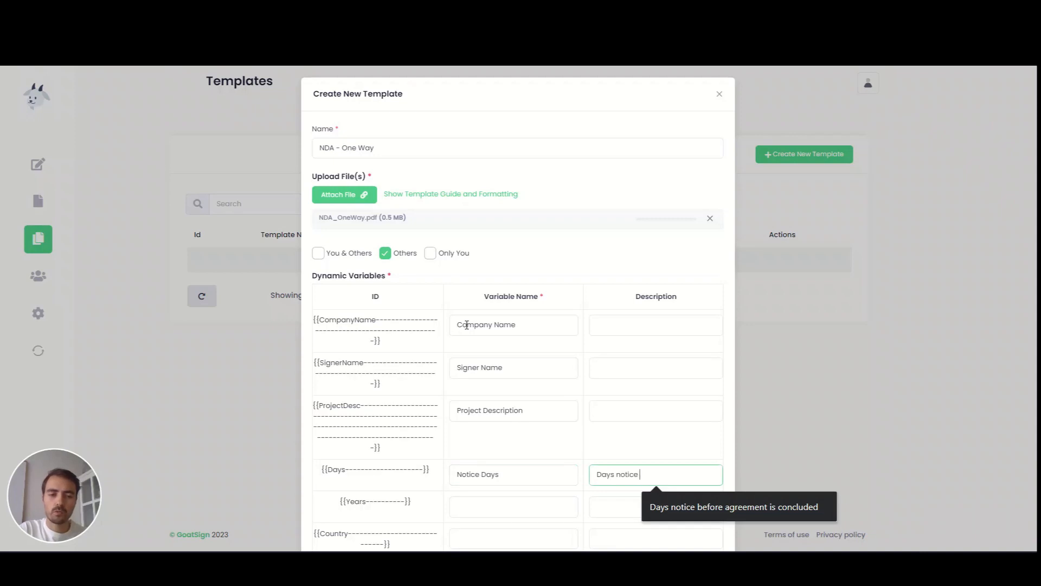
{"action": "type", "text": "before agreement is co"}
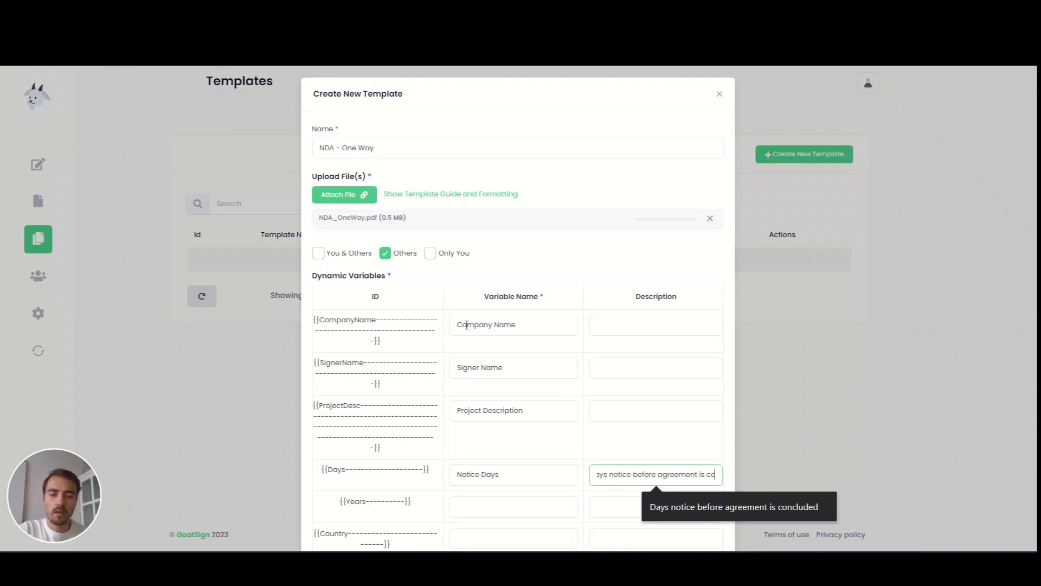
{"action": "type", "text": "ncluded"}
{"action": "key", "text": "Tab"}
{"action": "type", "text": "Years"}
{"action": "key", "text": "Tab"}
{"action": "type", "text": "How "}
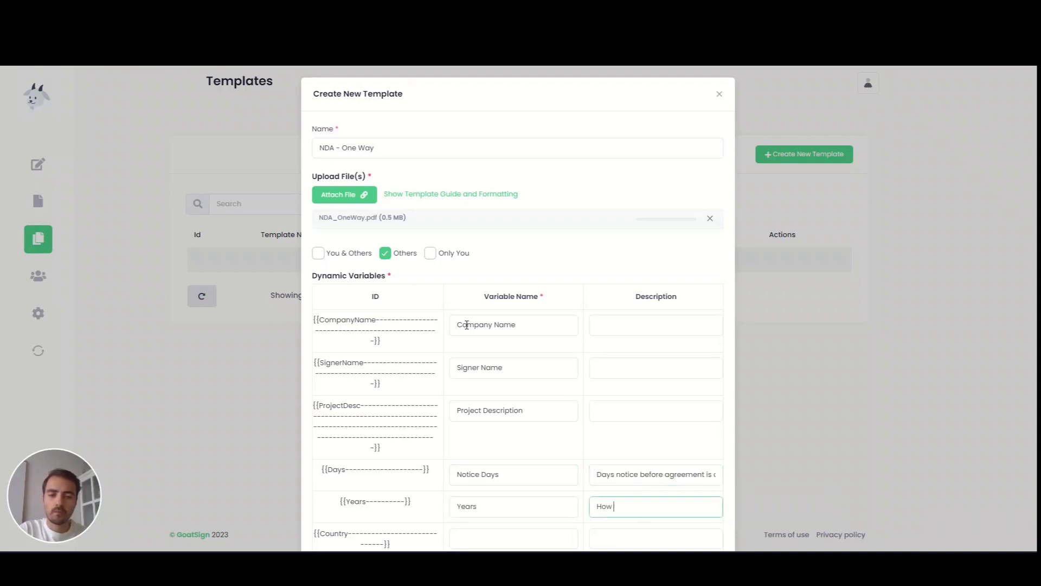
{"action": "type", "text": "many years Confident"}
{"action": "type", "text": "ial Information sha"}
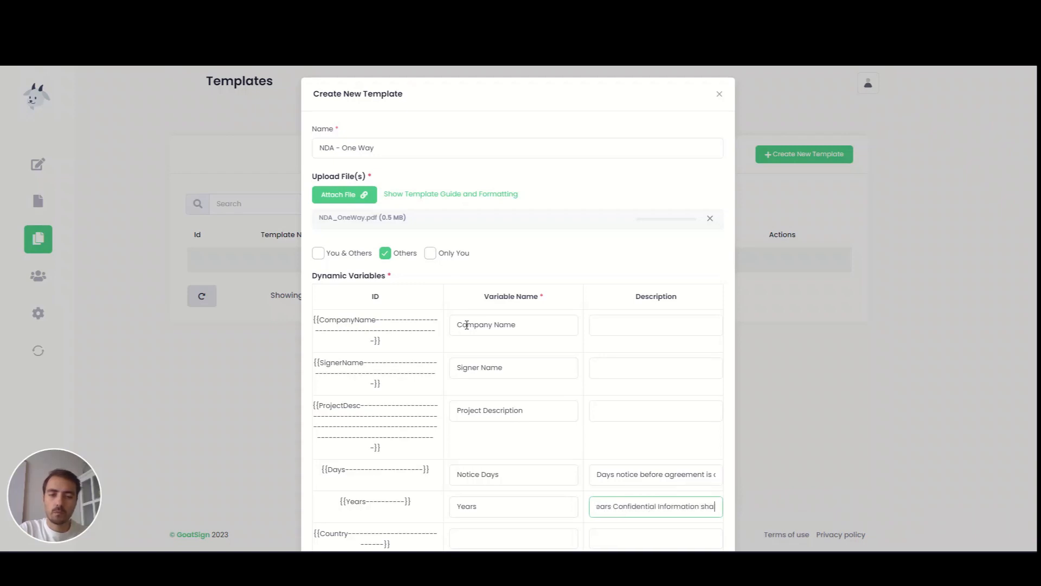
{"action": "type", "text": "ll be kept"}
{"action": "key", "text": "Tab"}
{"action": "type", "text": "Country"}
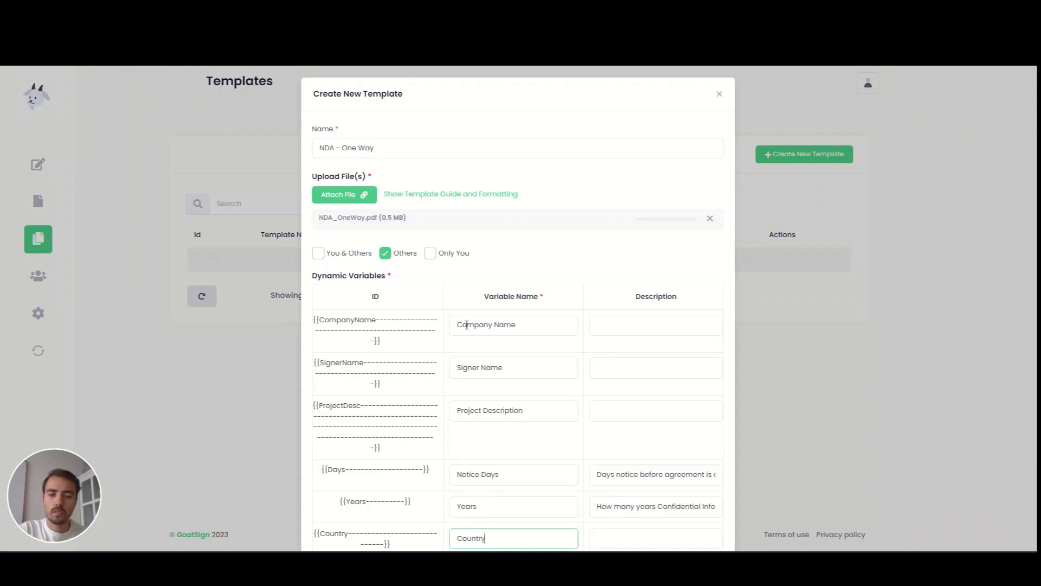
{"action": "key", "text": "Tab"}
{"action": "key", "text": "Tab"}
{"action": "type", "text": "City"}
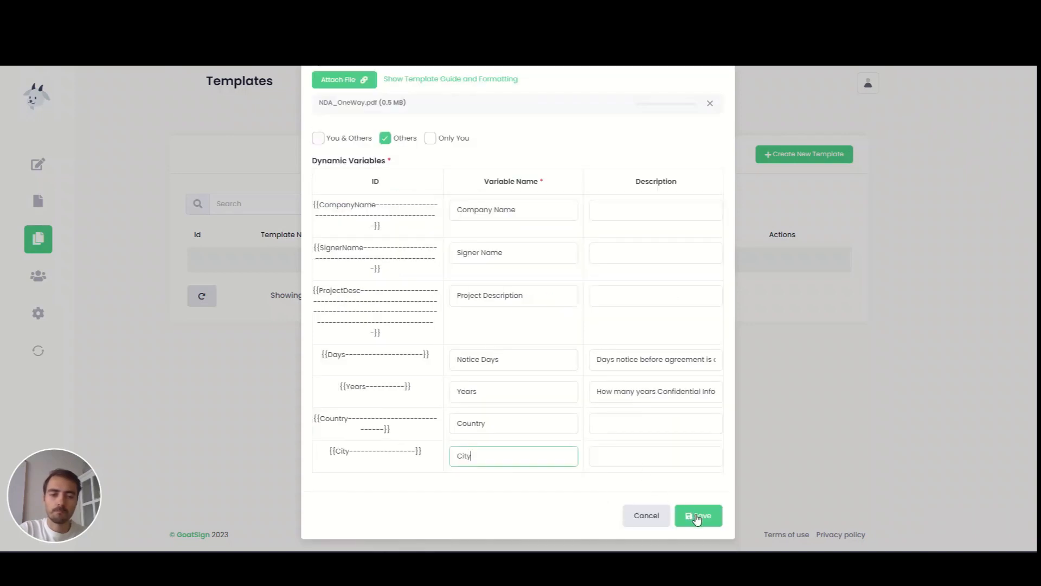
{"action": "left_click", "coordinate": [698, 516]}
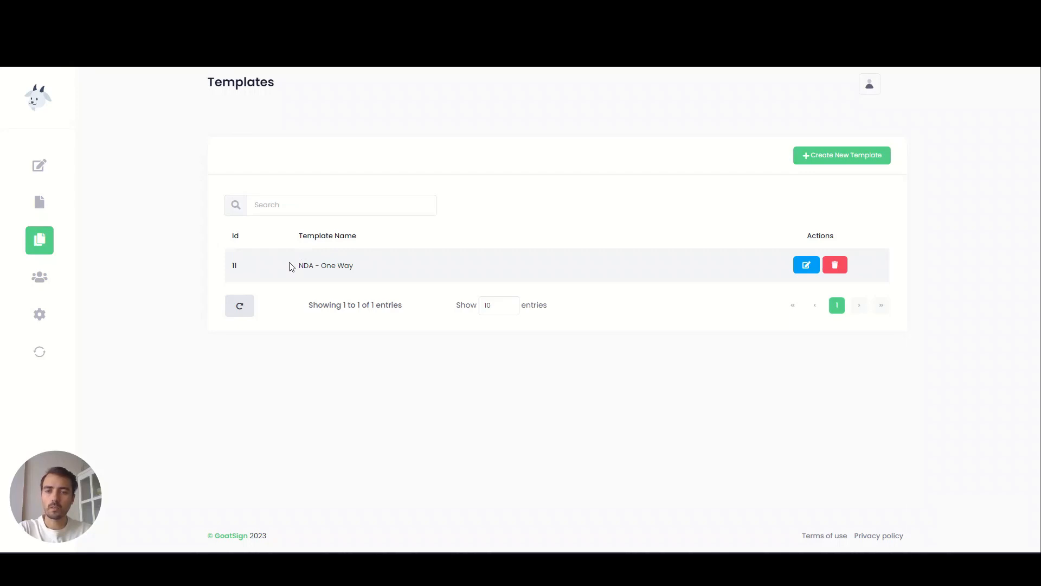
- Confirm NDA - One Way is listed, then go to the Signature Request page
{"action": "left_click_drag", "start_coordinate": [291, 267], "coordinate": [365, 272]}
{"action": "left_click", "coordinate": [365, 273]}
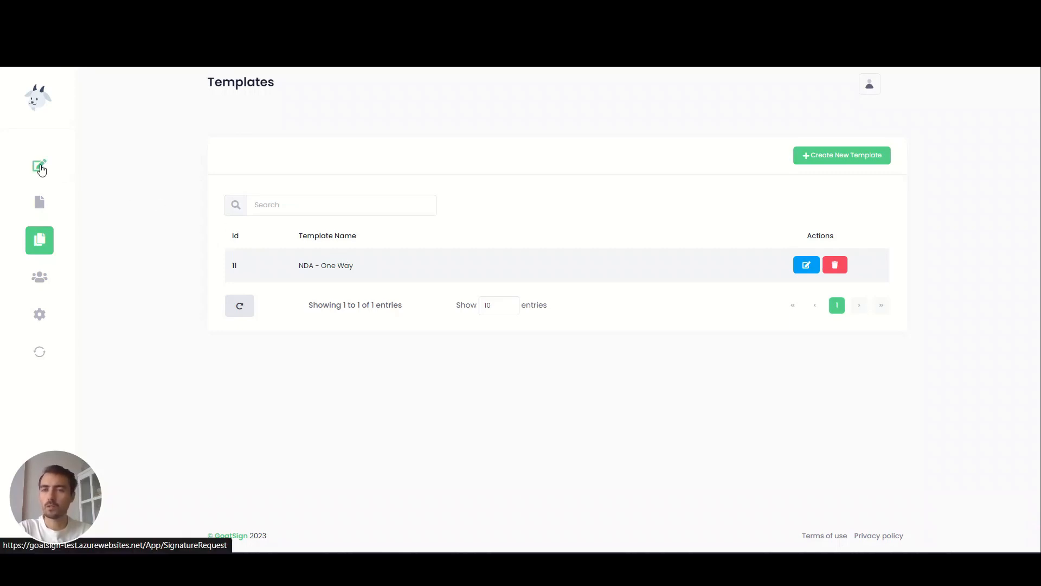
{"action": "left_click", "coordinate": [41, 171]}
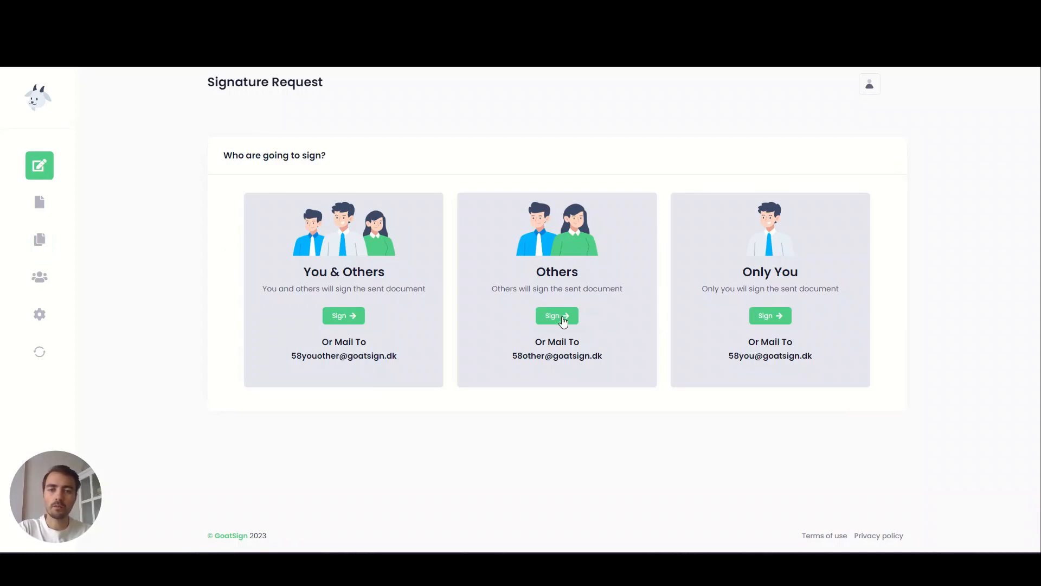
- Start an Others request titled 'My First NDA Signing' using the NDA - One Way template
{"action": "left_click", "coordinate": [562, 320]}
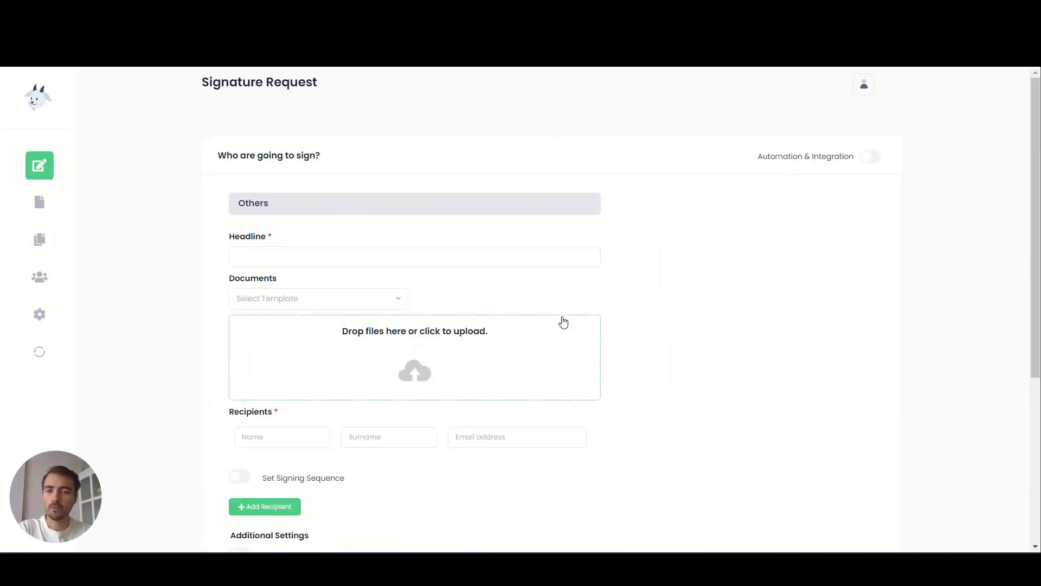
{"action": "left_click", "coordinate": [257, 257]}
{"action": "type", "text": "My Fir"}
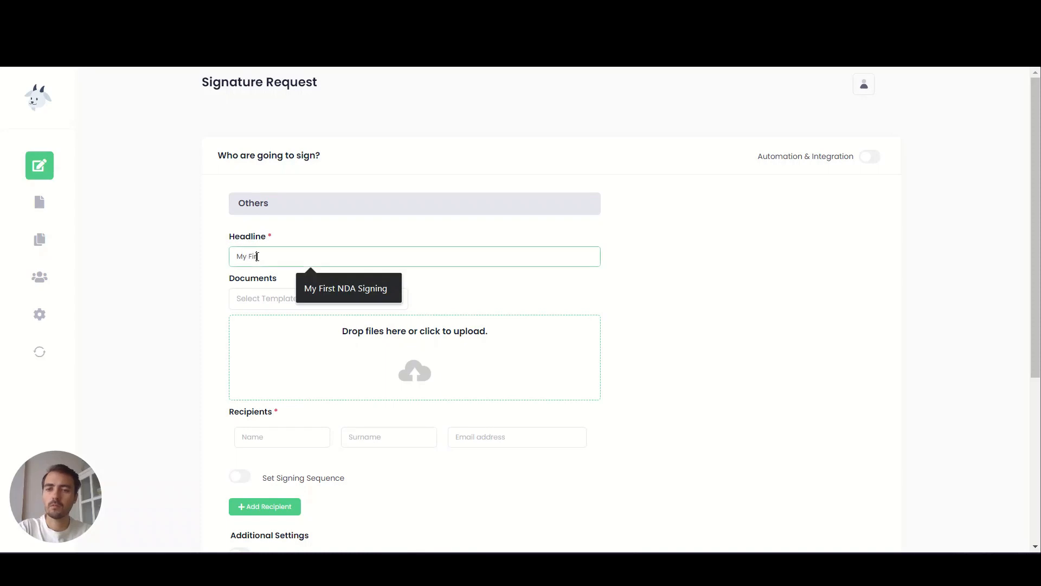
{"action": "type", "text": "st NDA Signing"}
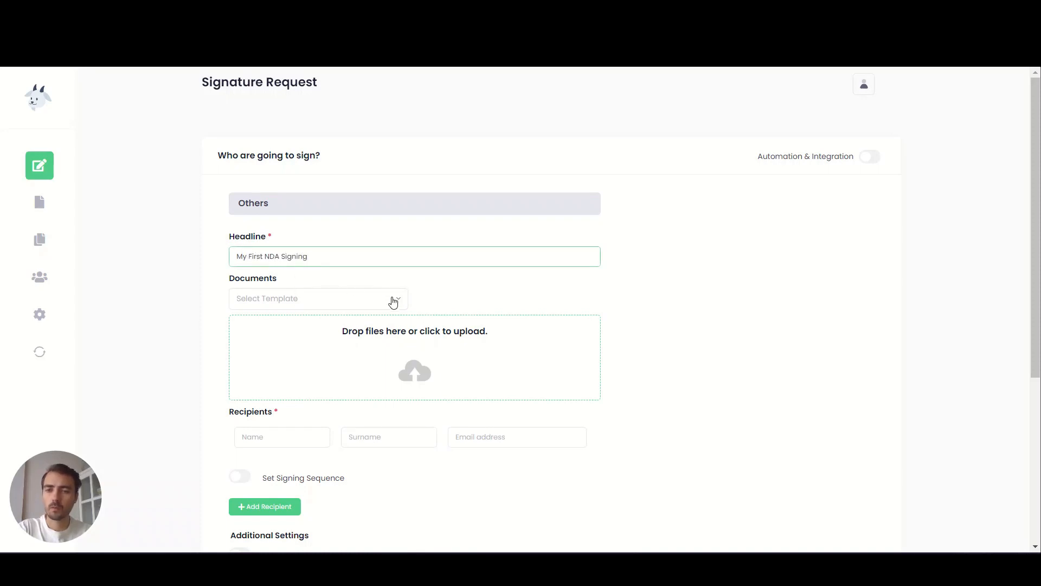
{"action": "left_click", "coordinate": [395, 300]}
{"action": "left_click", "coordinate": [258, 355]}
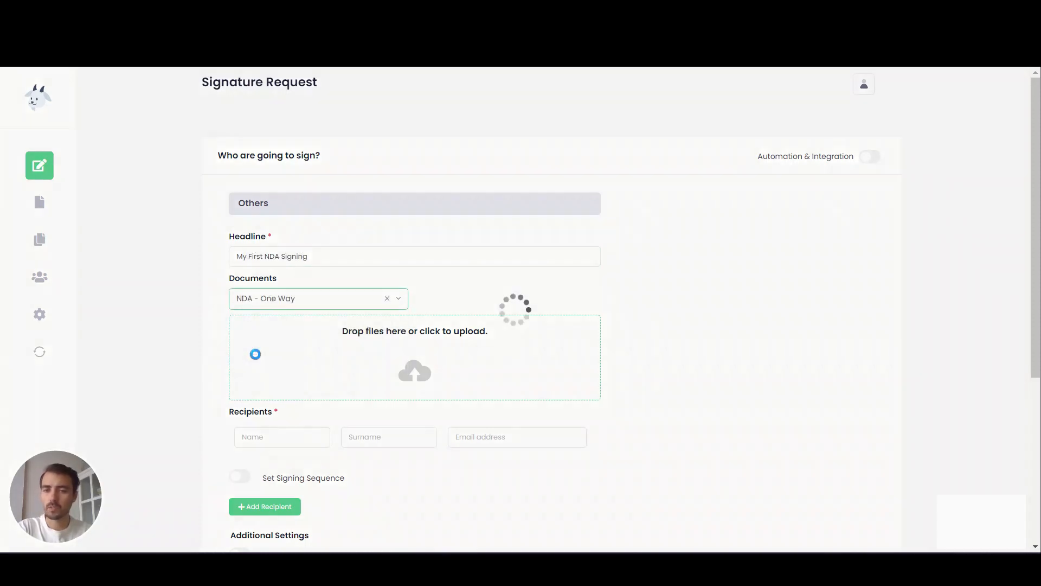
{"action": "scroll", "coordinate": [256, 360], "scroll_direction": "down", "scroll_amount": 1}
{"action": "scroll", "coordinate": [257, 360], "scroll_direction": "down", "scroll_amount": 1}
- Enter company GoatSign, the signer's name, and project 'To build a new signature solution'
{"action": "left_click", "coordinate": [247, 317]}
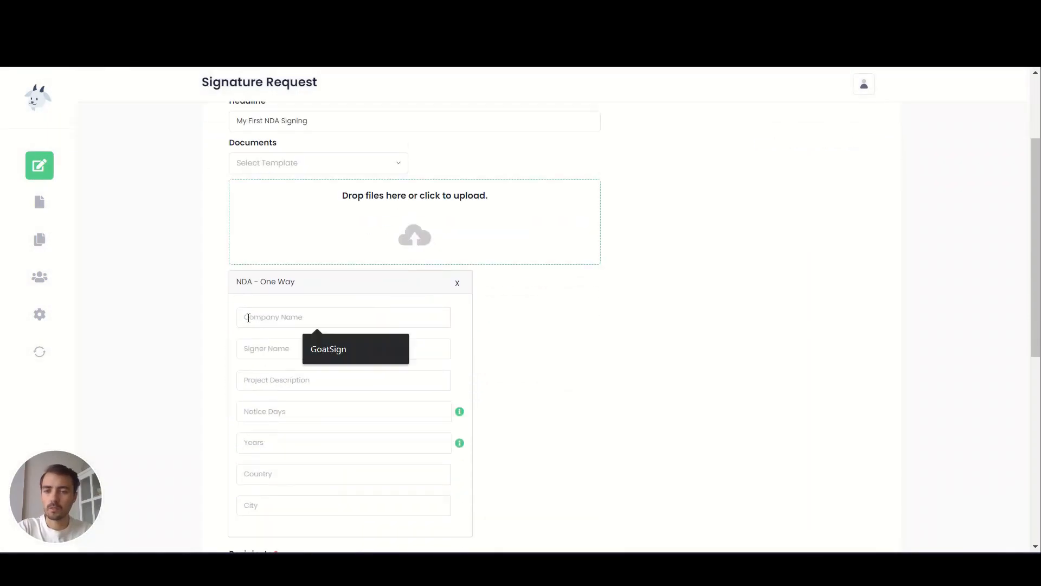
{"action": "type", "text": "GoatSign"}
{"action": "key", "text": "Tab"}
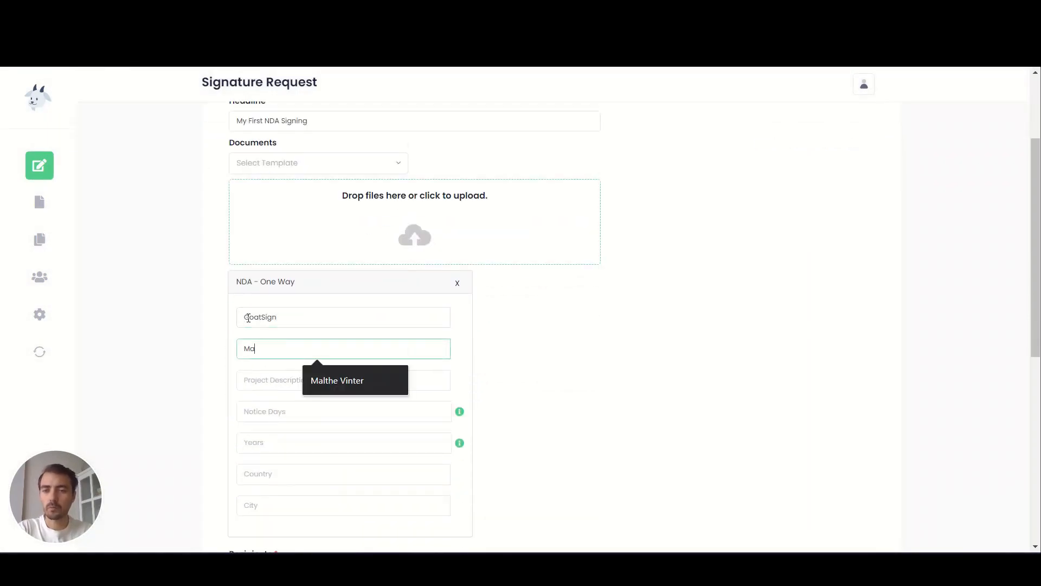
{"action": "key", "text": "Tab"}
{"action": "type", "text": "To bu"}
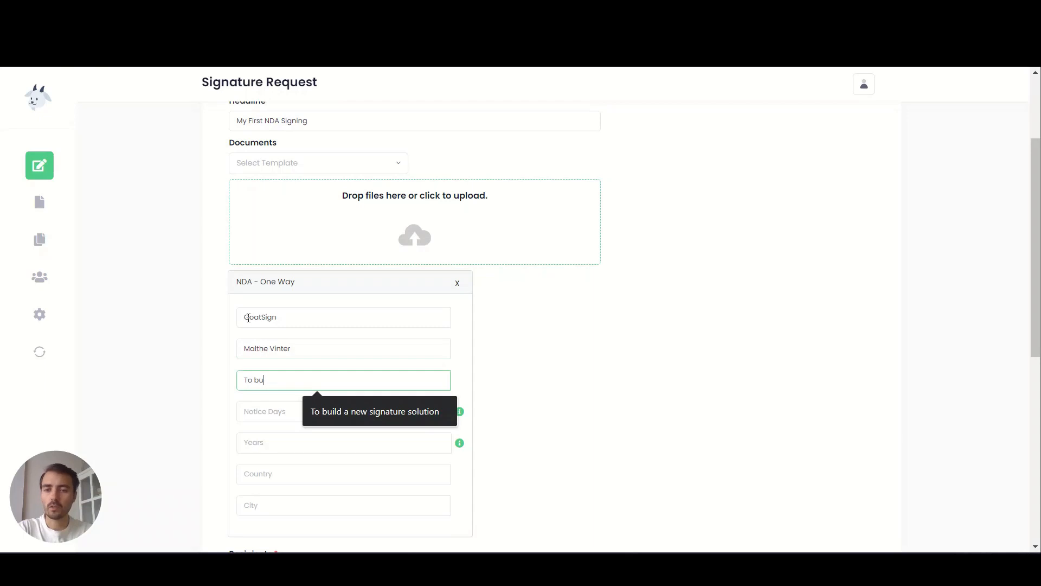
{"action": "type", "text": "ild a new signature solution"}
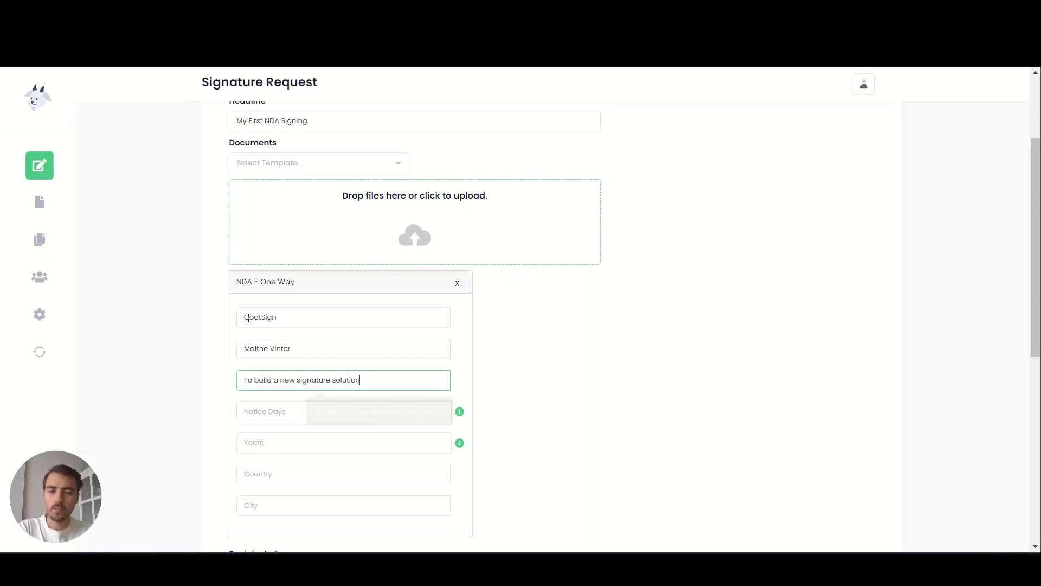
{"action": "key", "text": "Tab"}
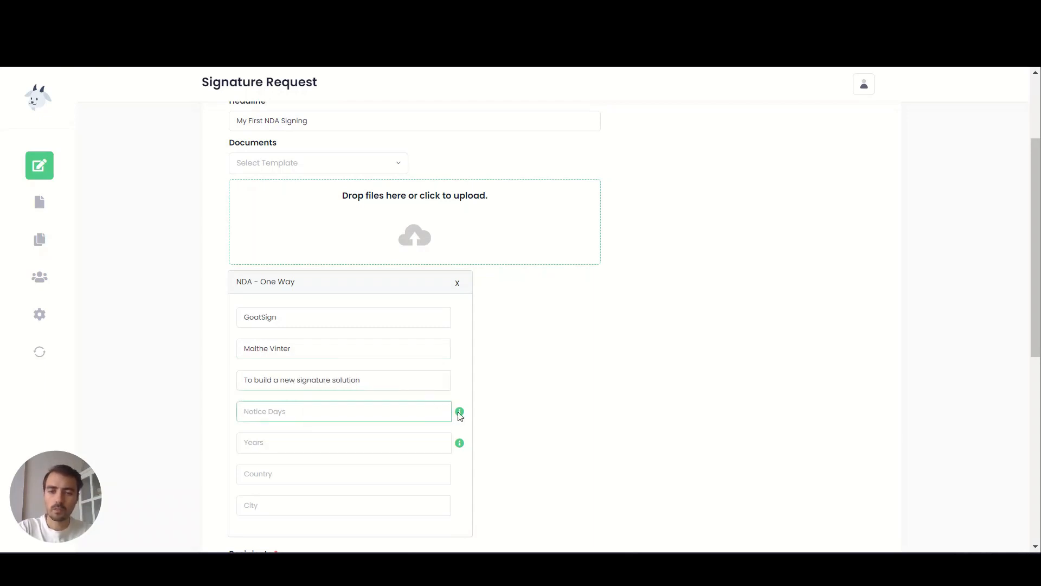
- Fill in 14 notice days, 5 years, country Denmark and city Copenhagen
{"action": "mouse_move", "coordinate": [460, 415]}
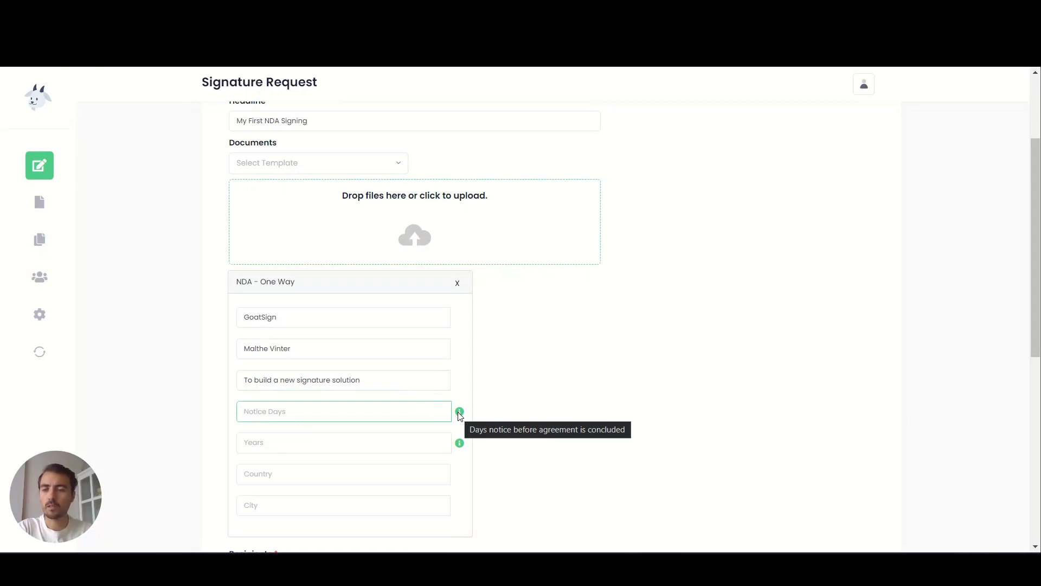
{"action": "type", "text": "14"}
{"action": "key", "text": "Tab"}
{"action": "type", "text": "5"}
{"action": "key", "text": "Tab"}
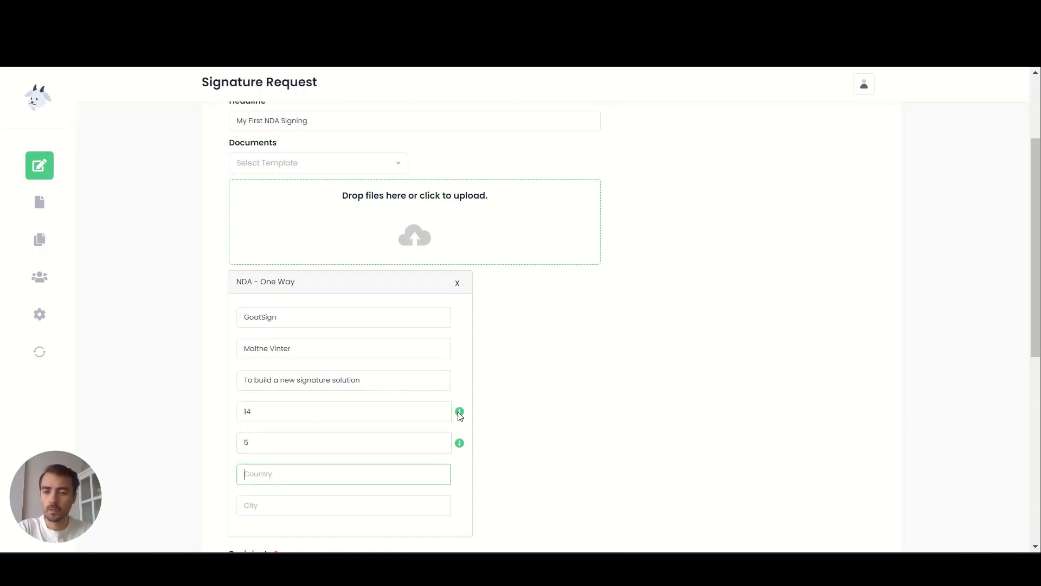
{"action": "type", "text": "Denmark"}
{"action": "key", "text": "Tab"}
{"action": "type", "text": "Copenhagen"}
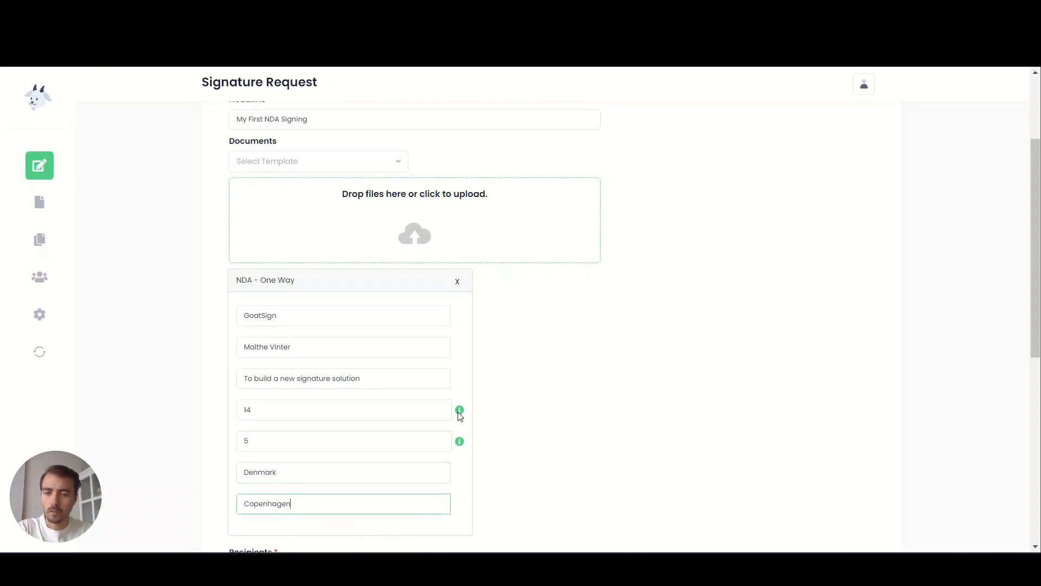
{"action": "scroll", "coordinate": [323, 267], "scroll_direction": "down", "scroll_amount": 8}
- Enter the recipient's first name, surname and e-mail address, then submit the request
{"action": "left_click", "coordinate": [244, 170]}
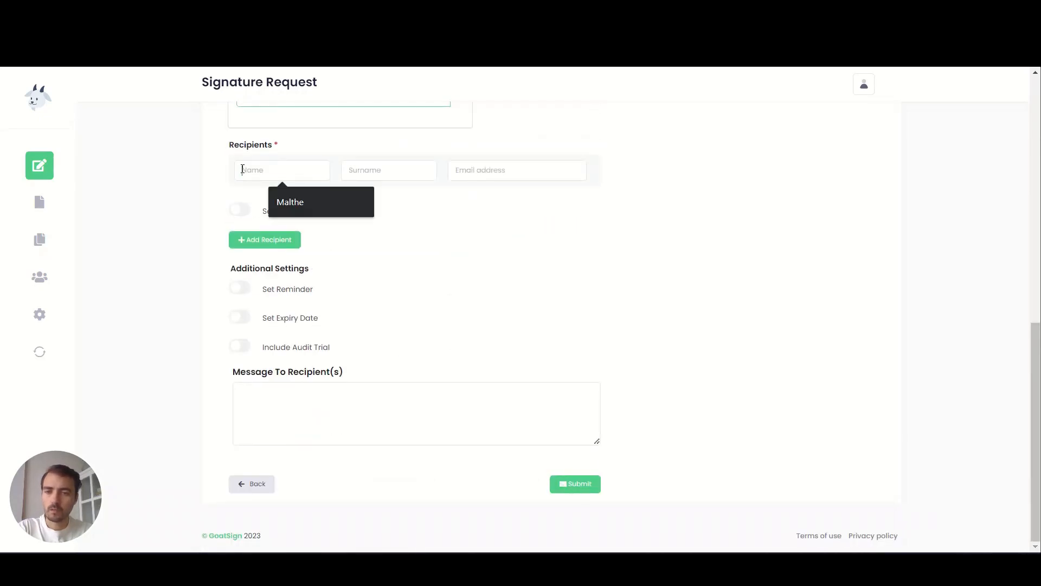
{"action": "key", "text": "Tab"}
{"action": "key", "text": "Tab"}
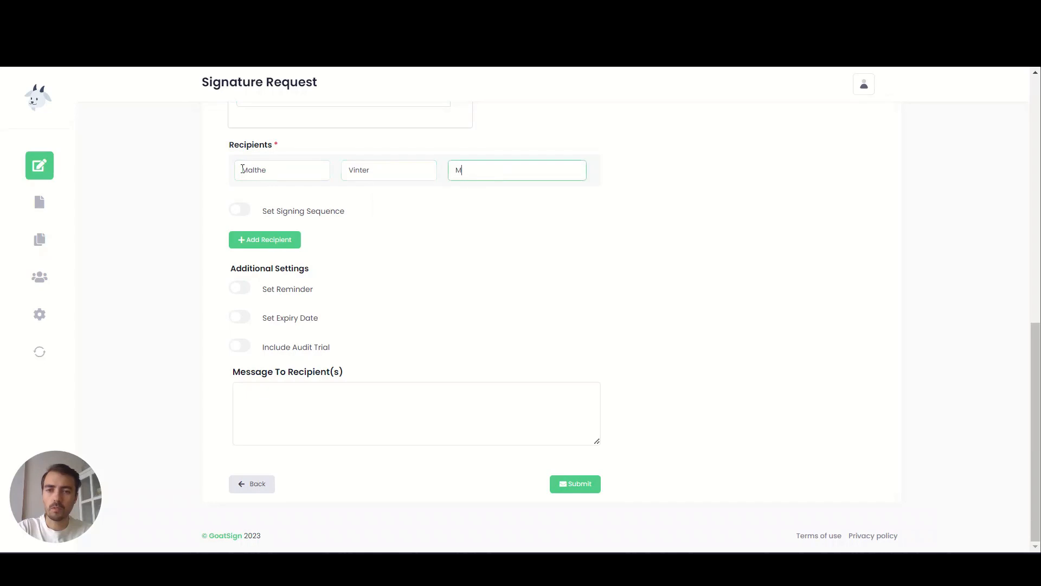
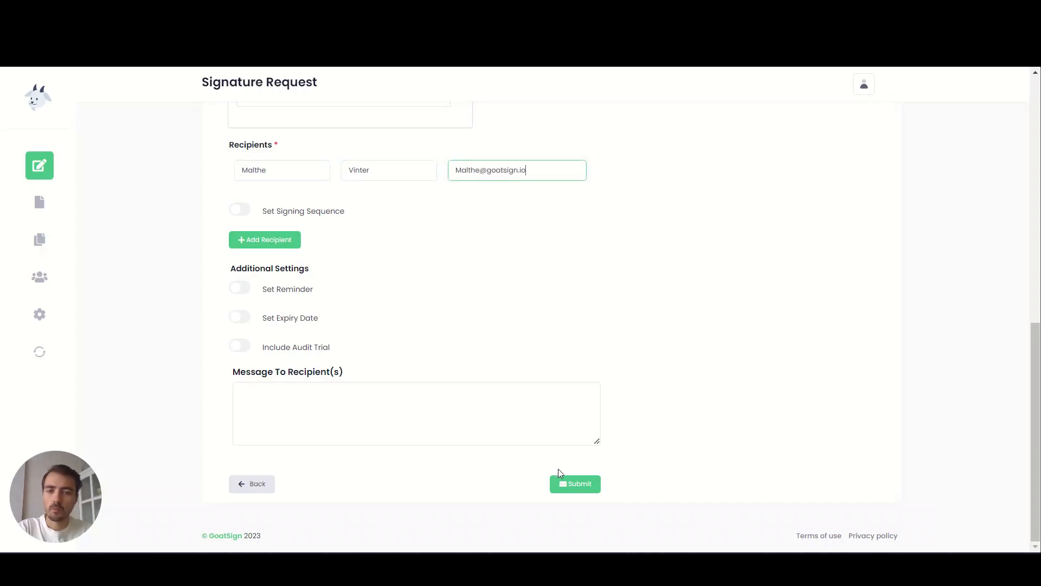
{"action": "left_click", "coordinate": [574, 483]}
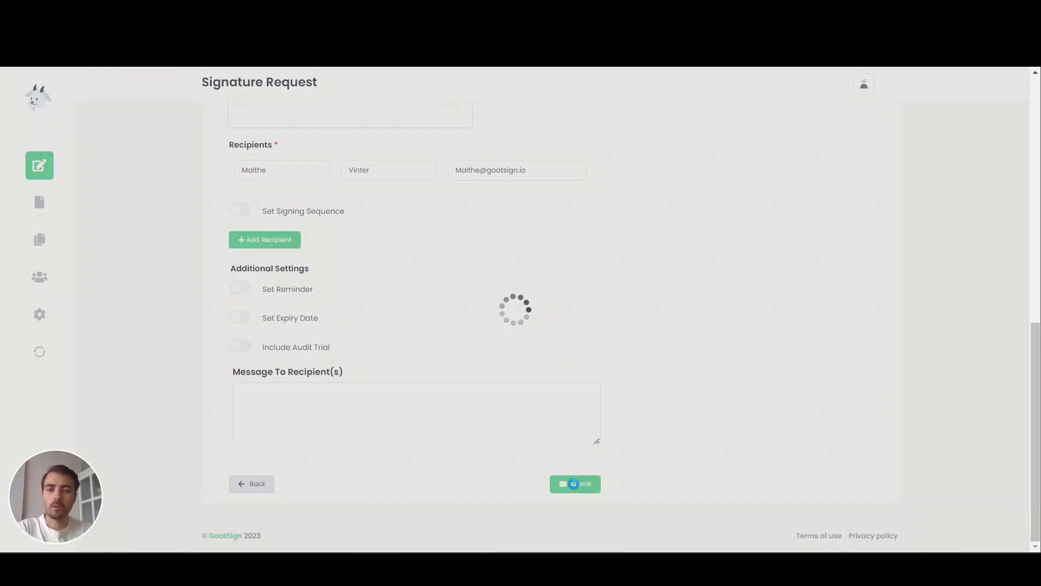
- Acknowledge the success confirmation so the Documents page shows the new request
{"action": "scroll", "coordinate": [451, 293], "scroll_direction": "up", "scroll_amount": 5}
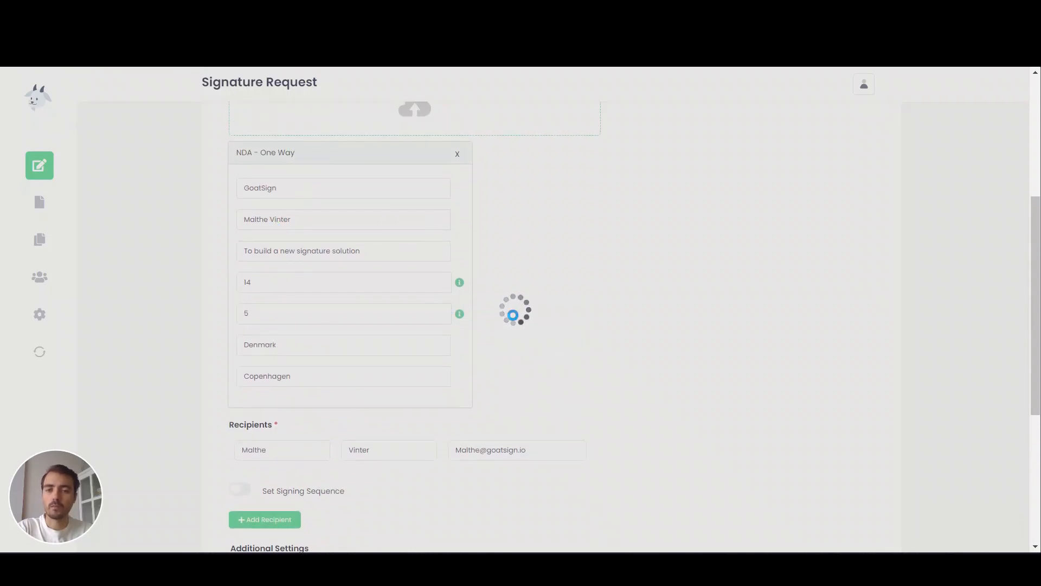
{"action": "scroll", "coordinate": [562, 408], "scroll_direction": "down", "scroll_amount": 5}
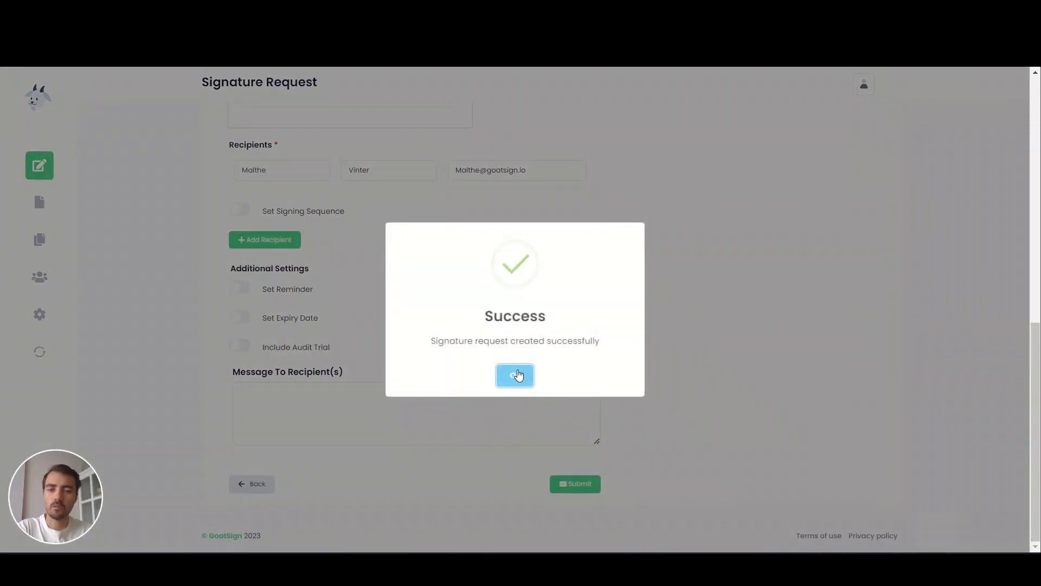
{"action": "left_click", "coordinate": [518, 374]}
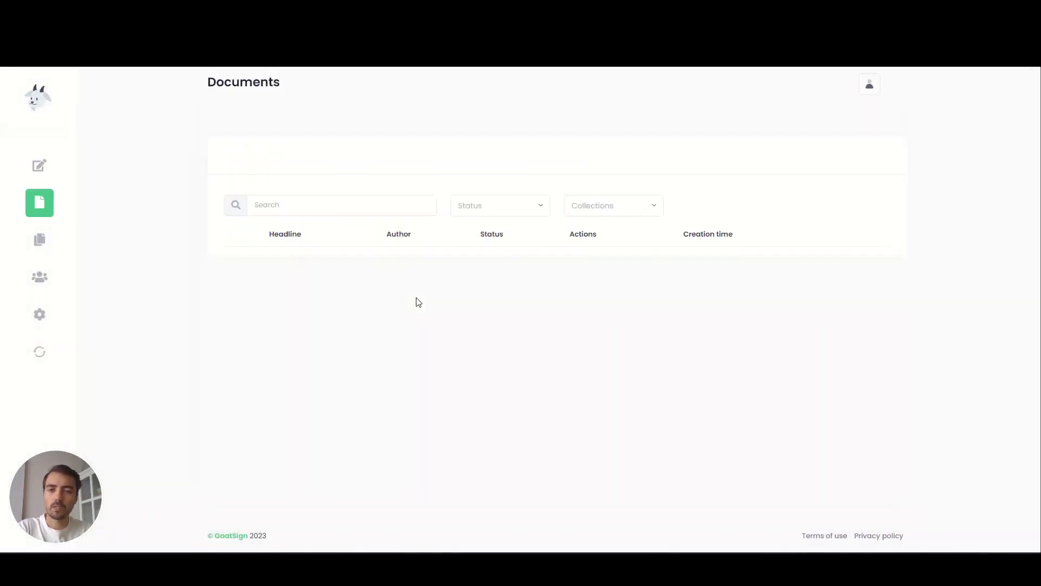